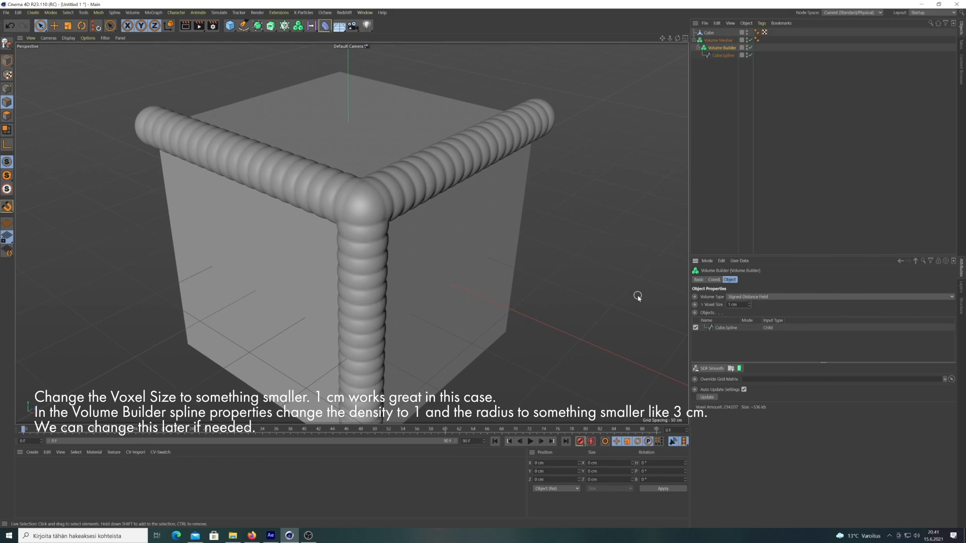
Set the cube spline's density to 1 and its radius to 3 cm in the Volume Builder.
click(728, 328)
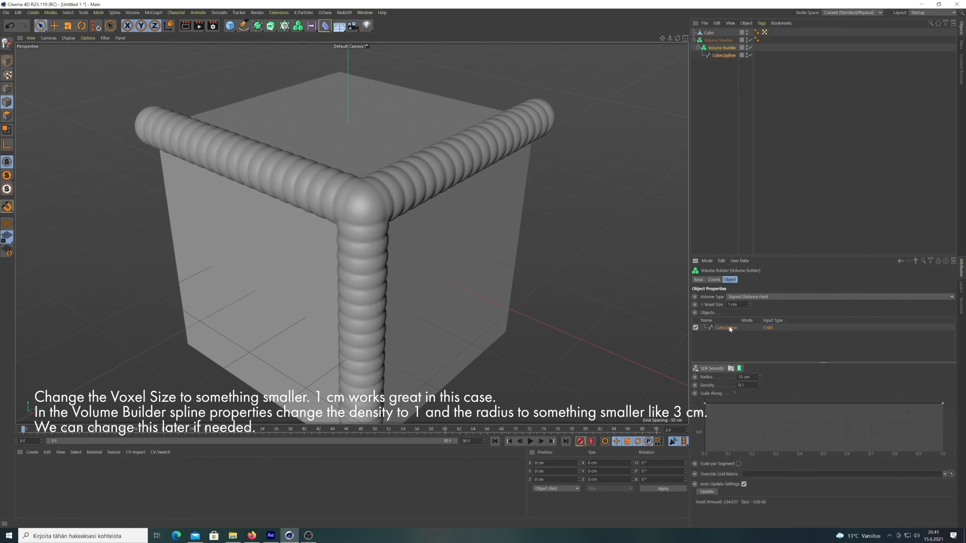
text(1)
key(Return)
click(743, 377)
text(3)
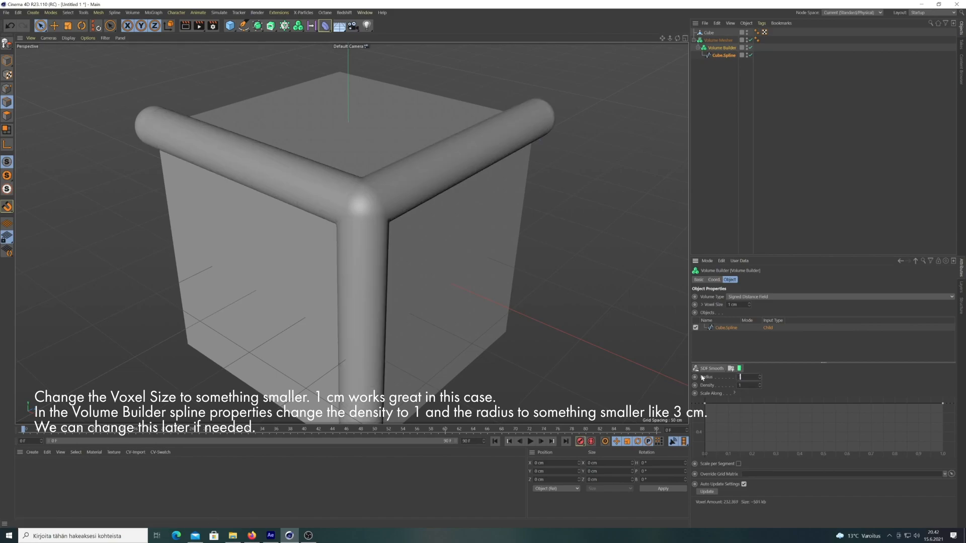
key(Return)
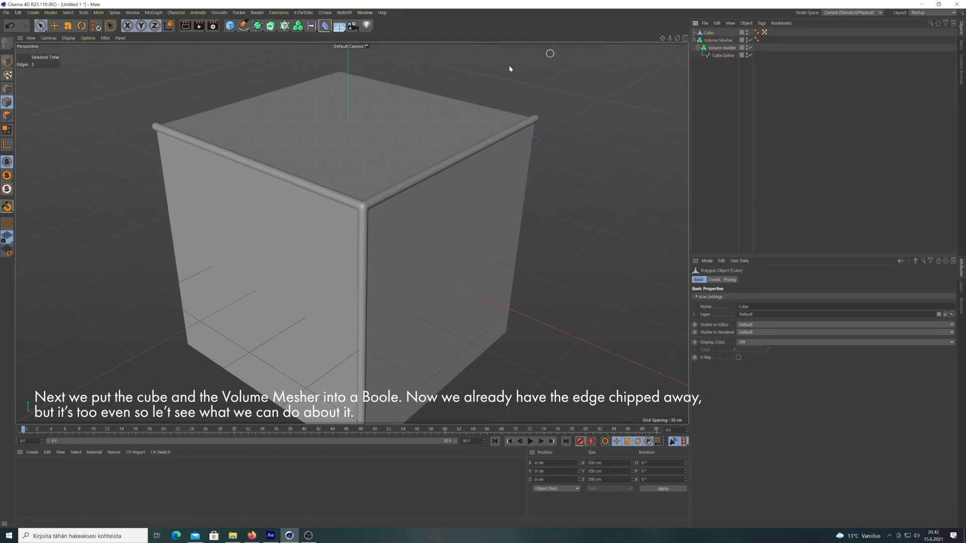
Put the cube inside a new Boole object and place the Volume Mesher below the cube as the subtracted object.
click(257, 26)
alt+click(271, 76)
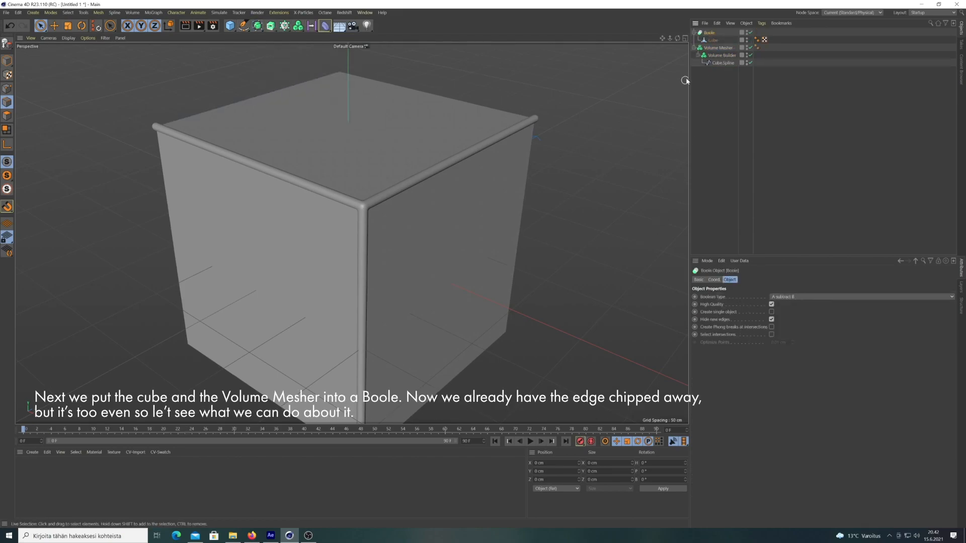
drag(717, 45, 718, 44)
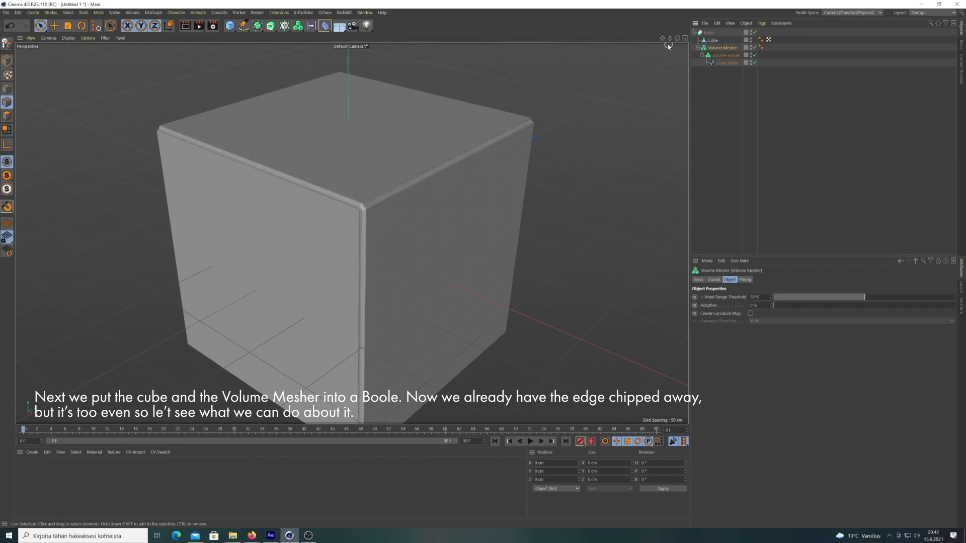
Add an SDF Dilate and Erode filter to the Volume Builder and set its offset to -3 cm.
scroll(352, 233, up, 2)
scroll(352, 233, up, 1)
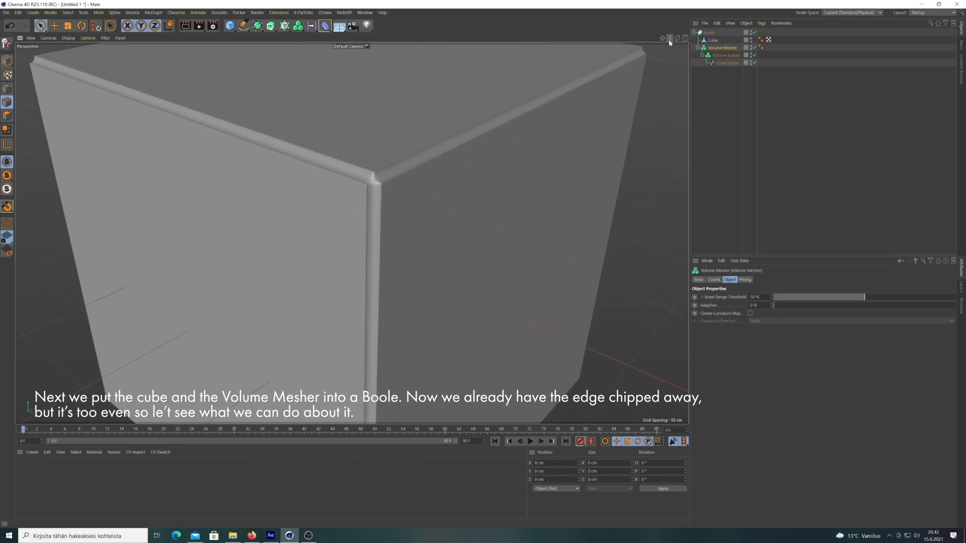
drag(678, 38, 352, 233)
scroll(351, 233, up, 2)
drag(677, 38, 646, 82)
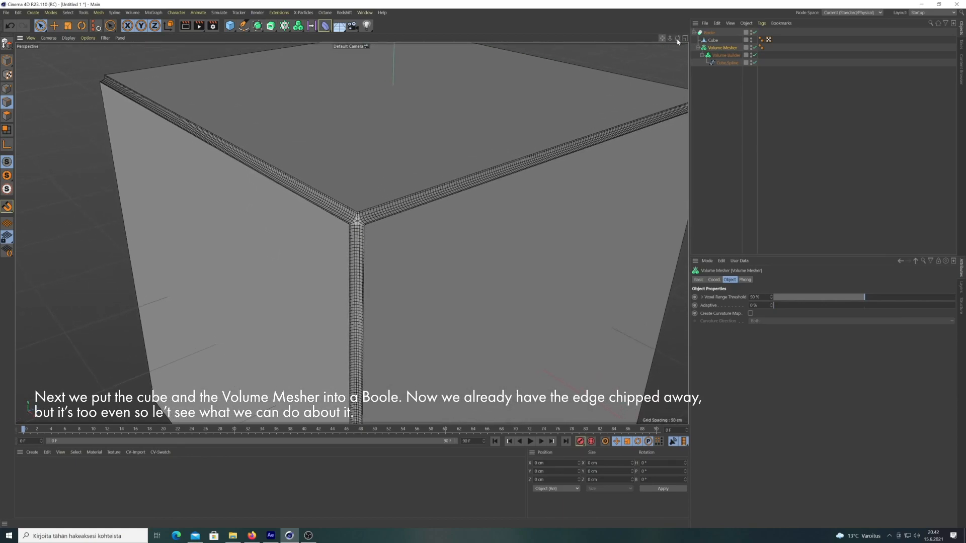
drag(678, 41, 724, 102)
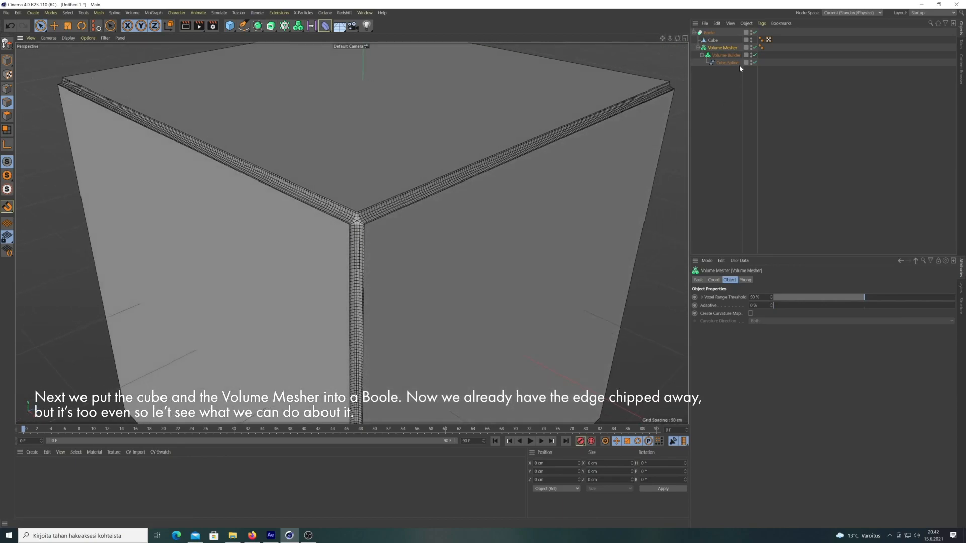
click(725, 56)
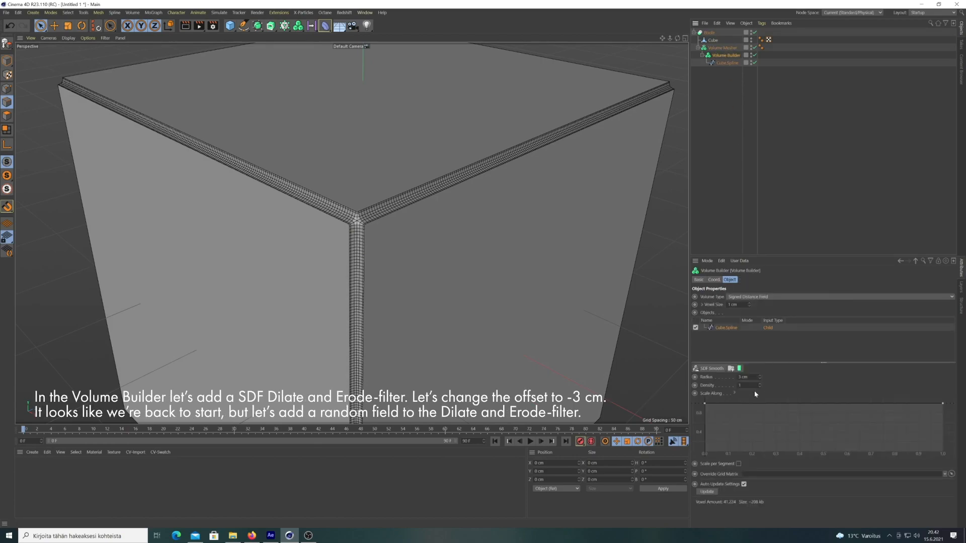
click(713, 370)
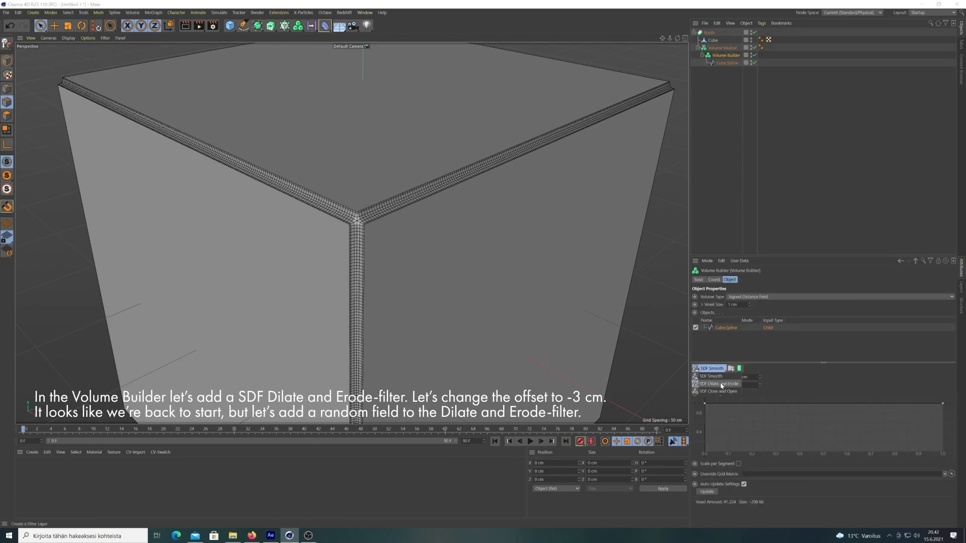
click(722, 384)
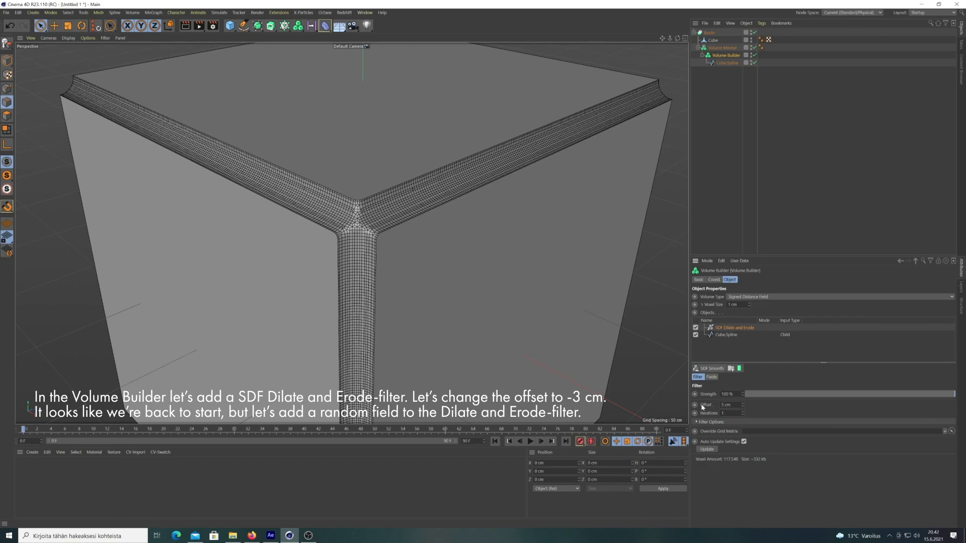
click(725, 405)
text(-3)
key(Return)
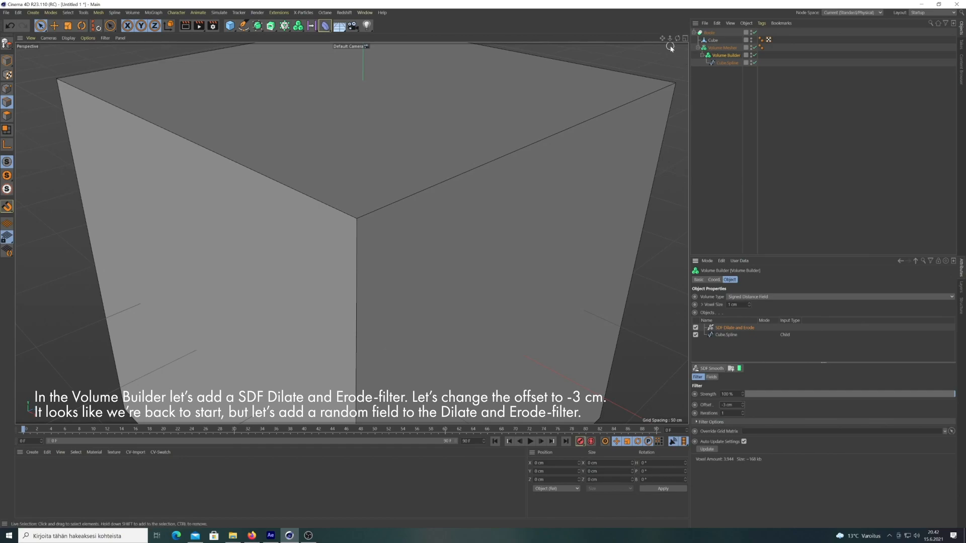
Add a Random Field to the fields of the SDF Dilate and Erode filter.
mouse_move(677, 38)
mouse_down()
mouse_move(730, 51)
mouse_move(677, 51)
mouse_up()
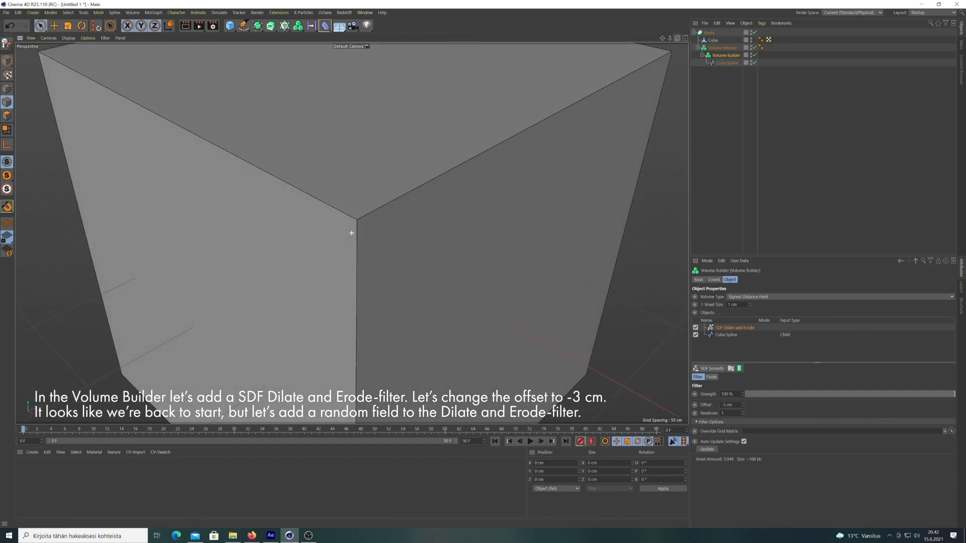
click(712, 378)
click(712, 452)
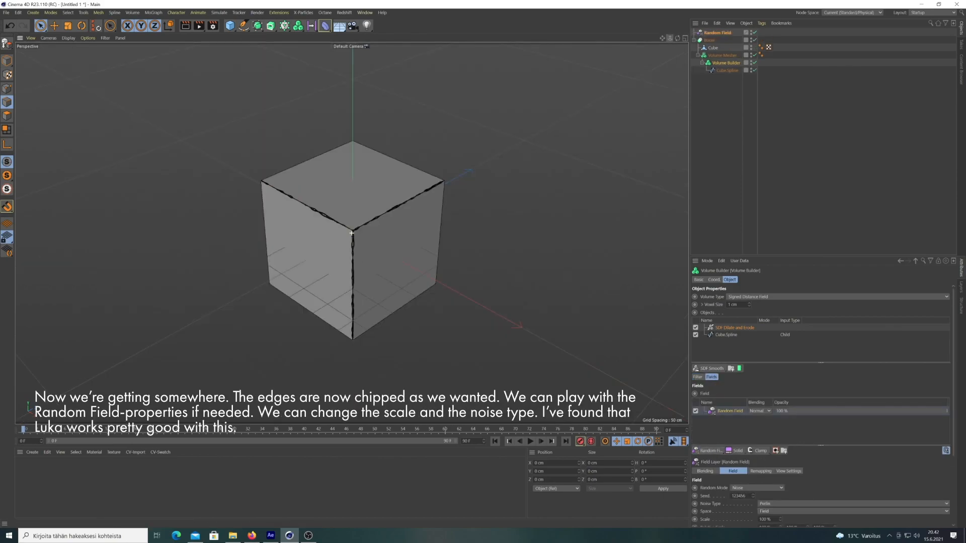
Select the Random Field and switch the viewport display to Gouraud shading without mesh lines.
scroll(352, 233, up, 5)
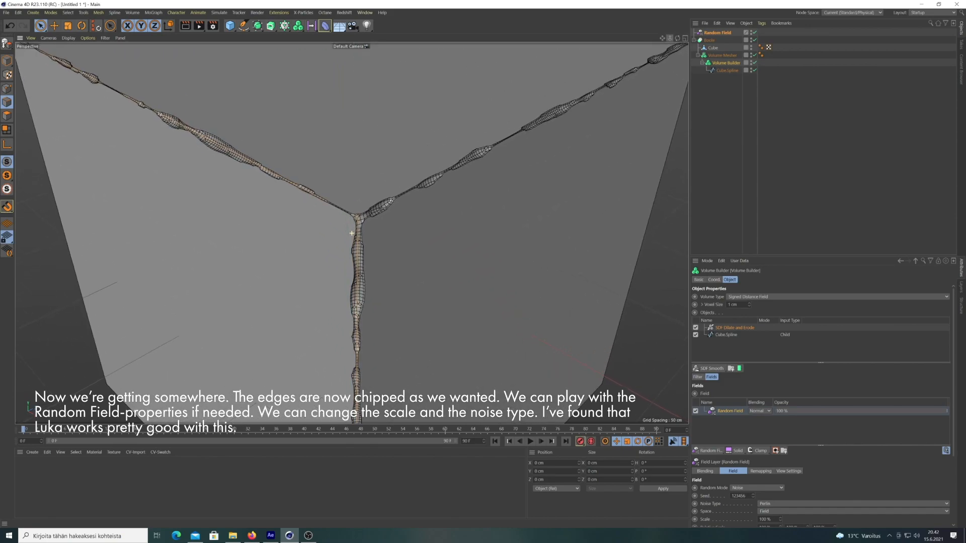
scroll(352, 233, up, 2)
alt+drag(352, 233, 347, 282)
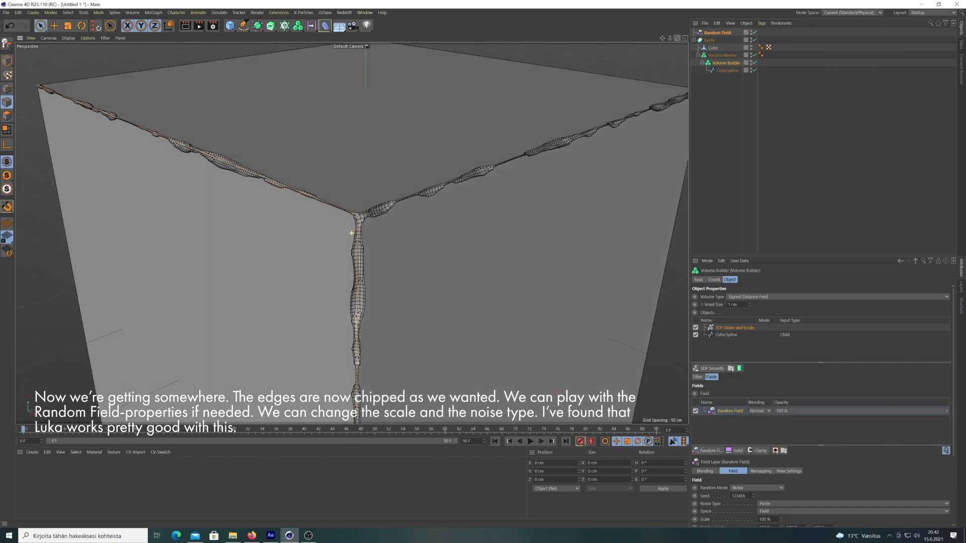
click(725, 33)
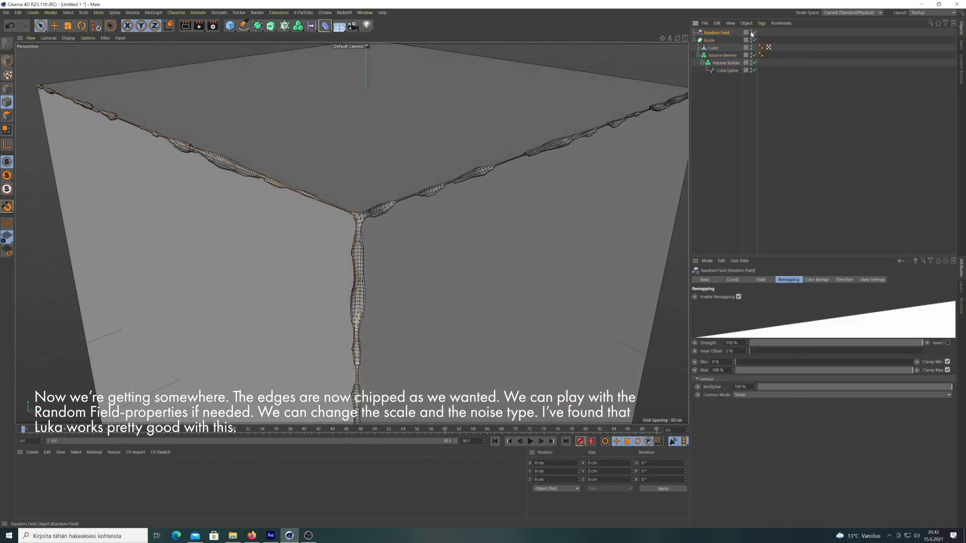
mouse_move(670, 39)
mouse_down()
mouse_move(649, 41)
mouse_move(691, 45)
mouse_move(735, 76)
mouse_move(686, 48)
mouse_move(683, 34)
mouse_up()
key(n)
key(a)
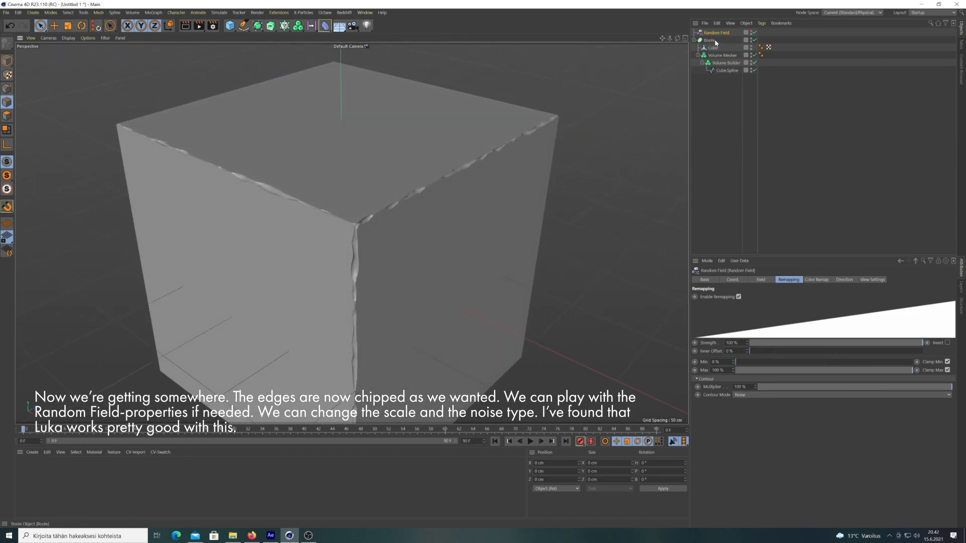
Set the Random Field's noise type to Luka.
click(761, 280)
click(773, 324)
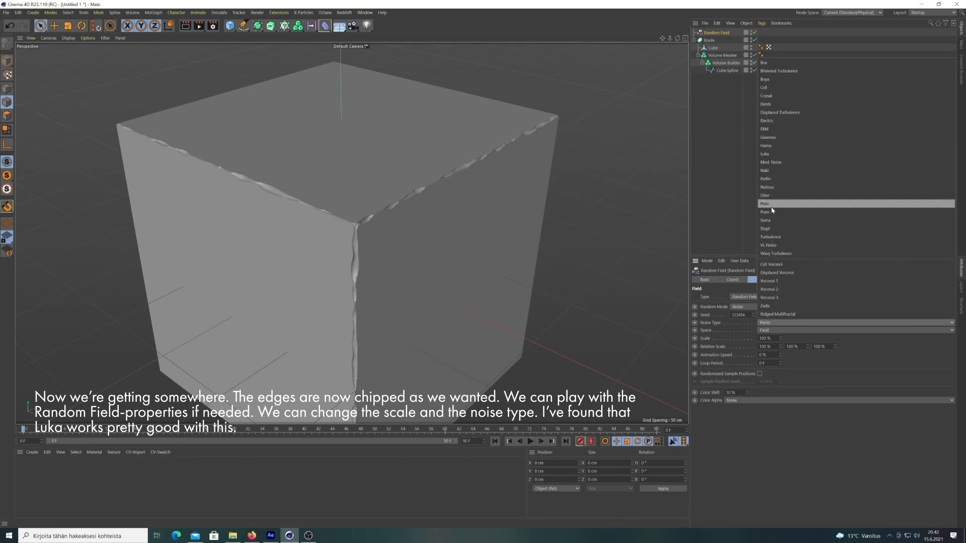
click(777, 155)
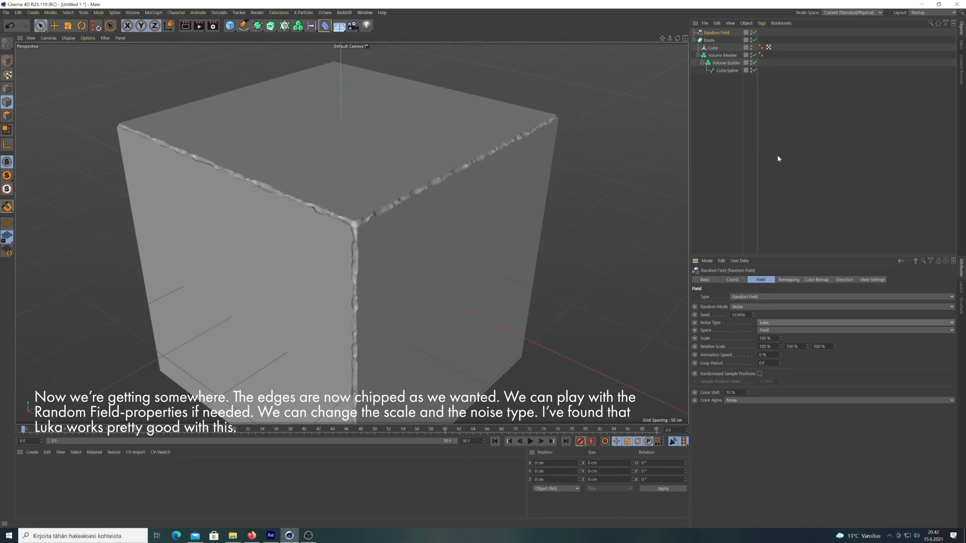
Add the Random Field to the Volume Builder's object list, directly above the cube spline.
scroll(352, 233, up, 3)
scroll(352, 233, up, 2)
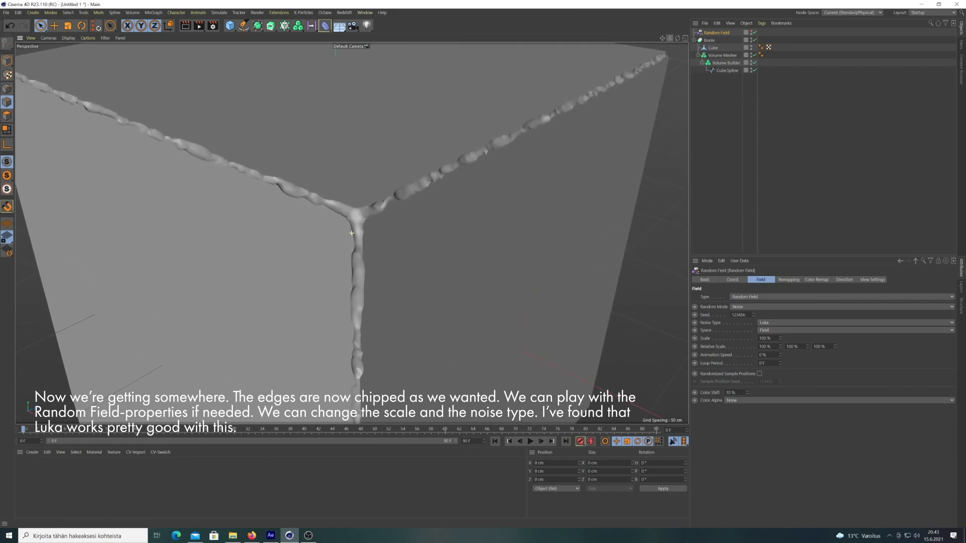
scroll(352, 233, down, 1)
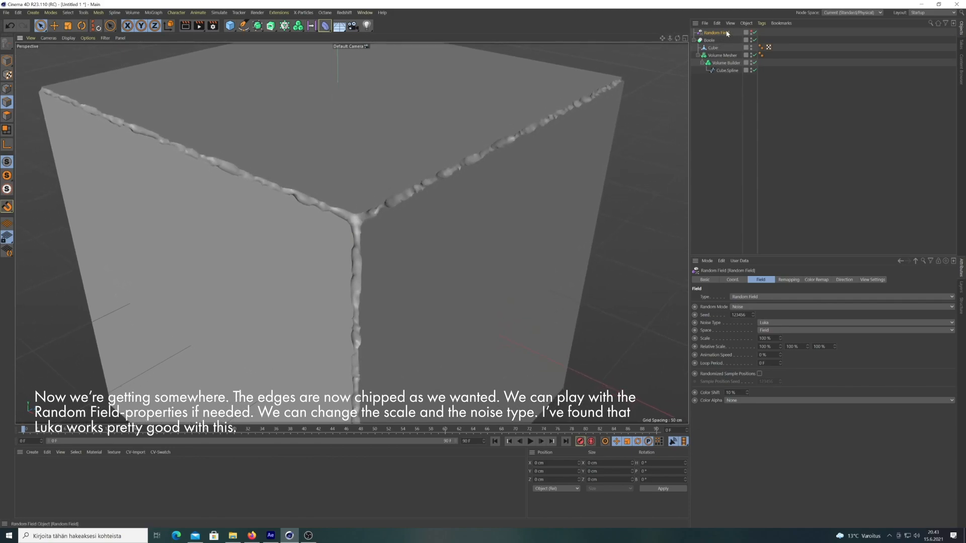
click(728, 62)
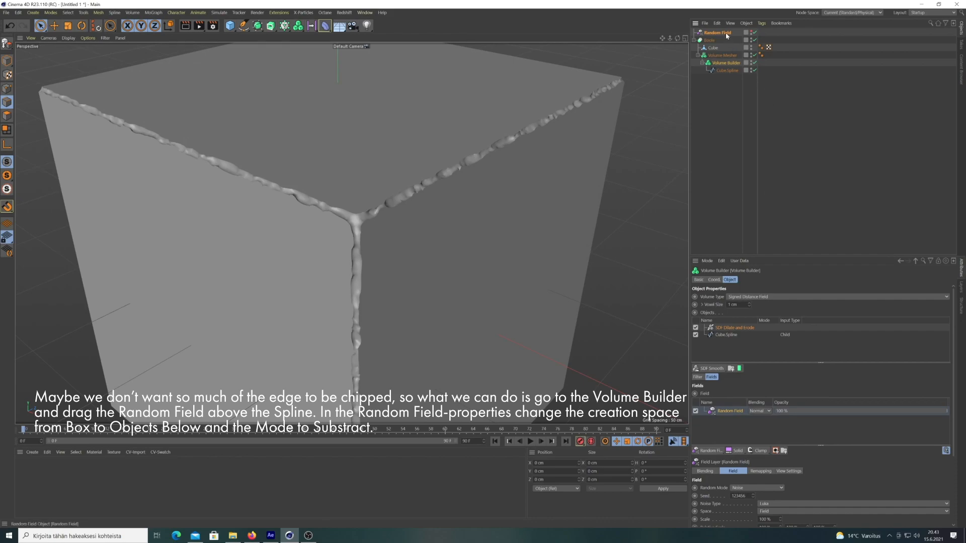
drag(726, 34, 732, 333)
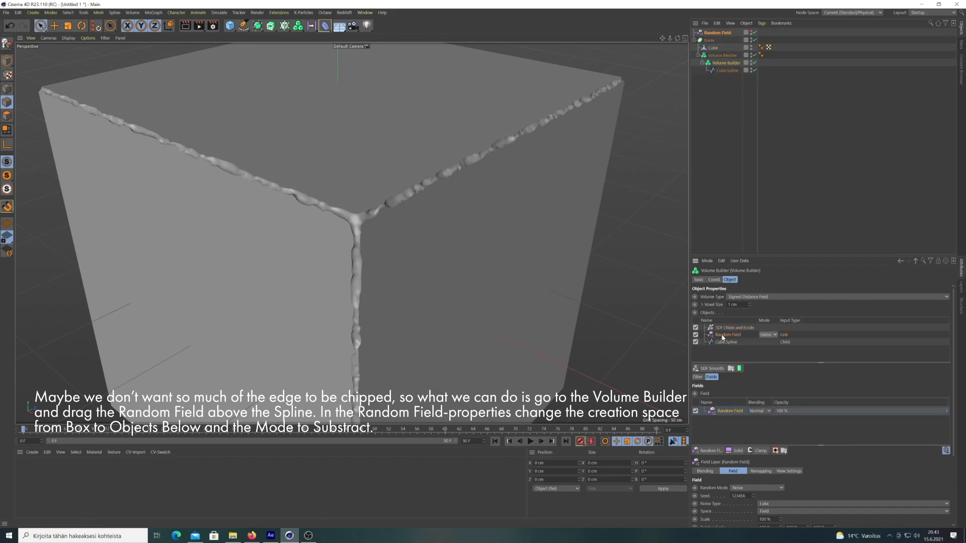
Set the Random Field entry's creation space to Objects Below and its mode to Subtract in the Volume Builder.
click(722, 335)
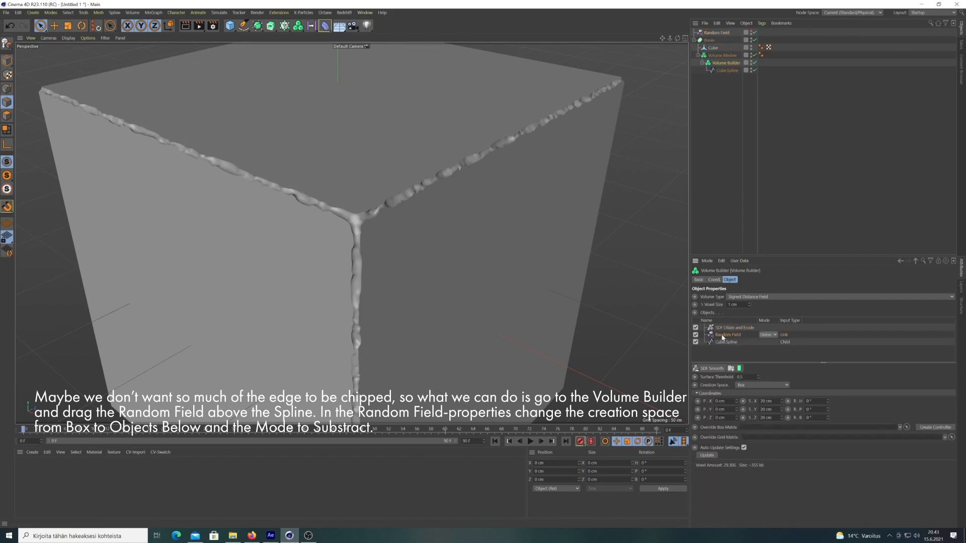
click(750, 386)
click(751, 400)
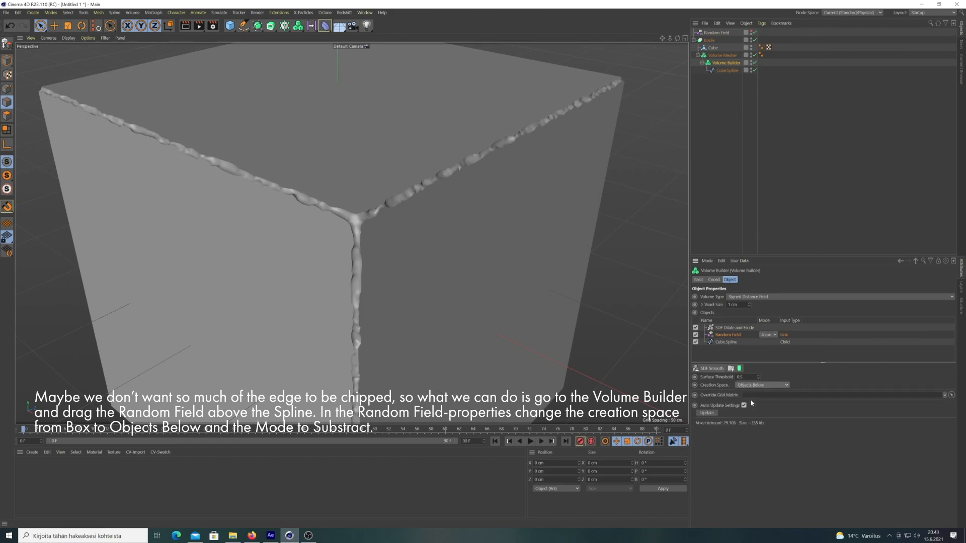
click(768, 334)
click(770, 354)
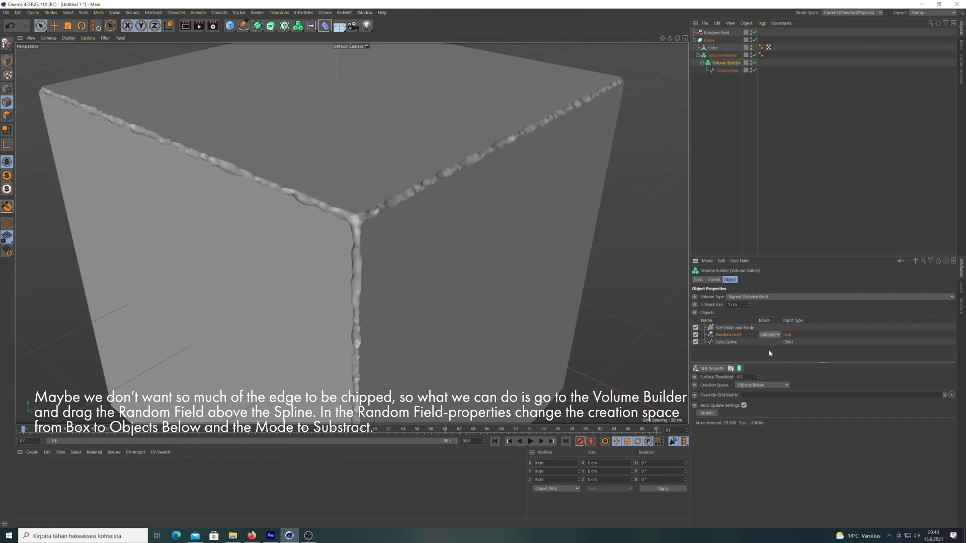
drag(677, 38, 700, 38)
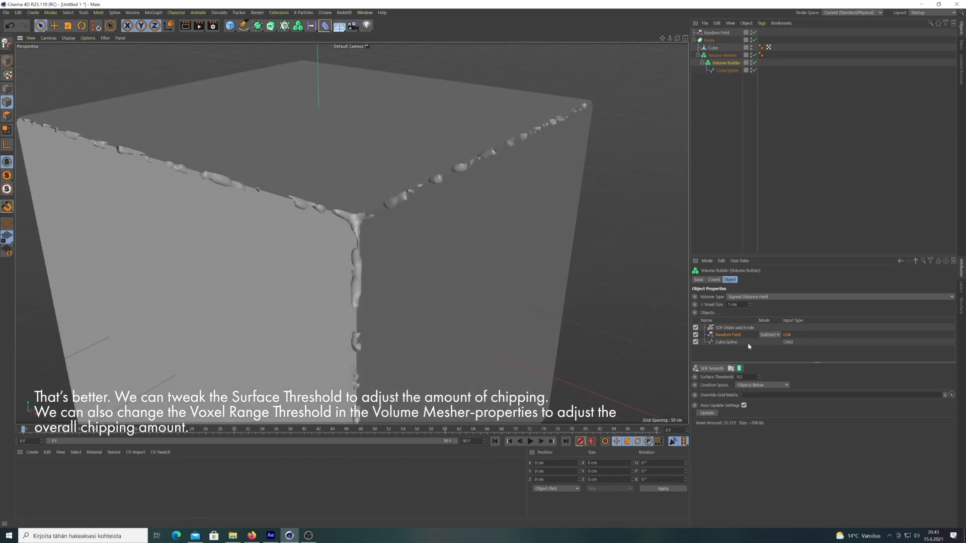
Try a surface threshold of 0.8 for the Random Field entry and settle on 0.6.
click(740, 377)
key(BackSpace)
text(8)
key(Return)
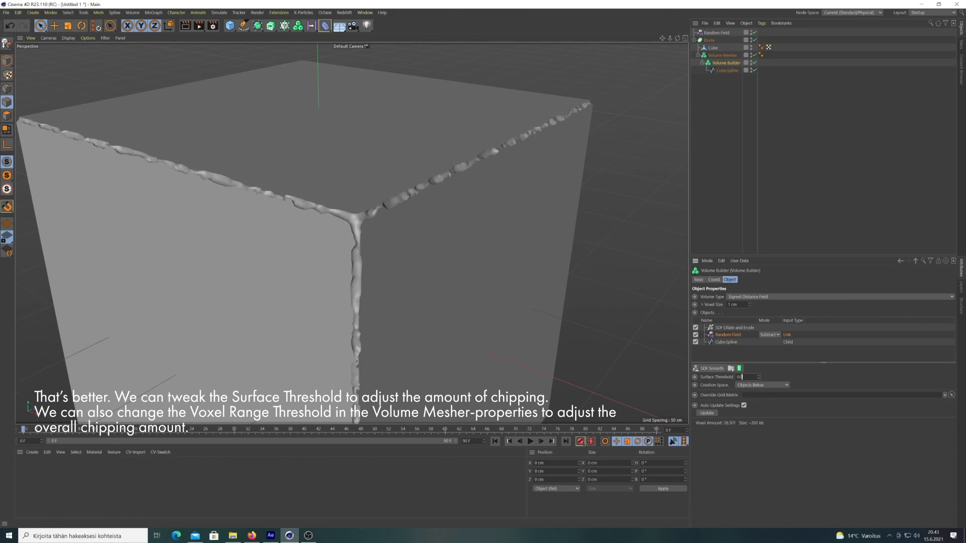
text(6)
key(Return)
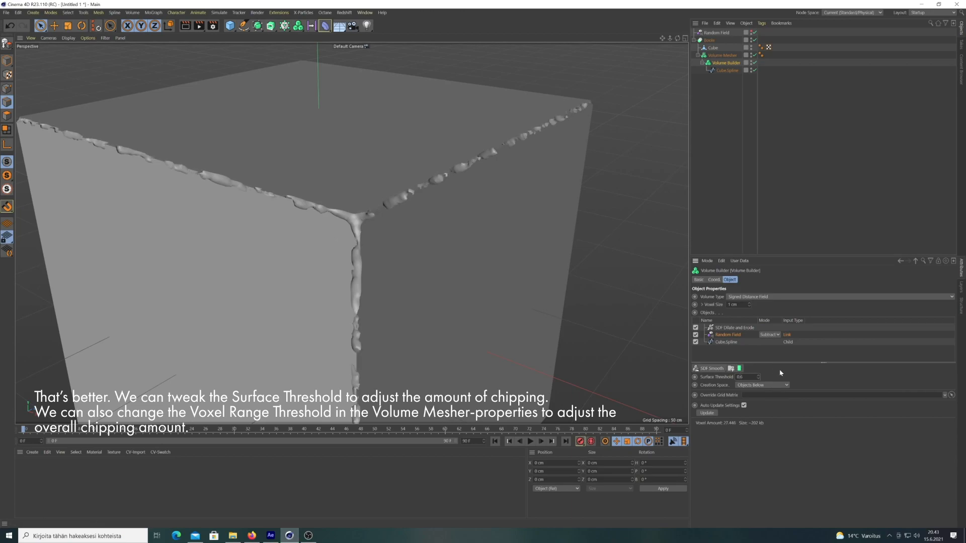
Set the Volume Mesher's voxel range threshold to 45 %.
click(722, 56)
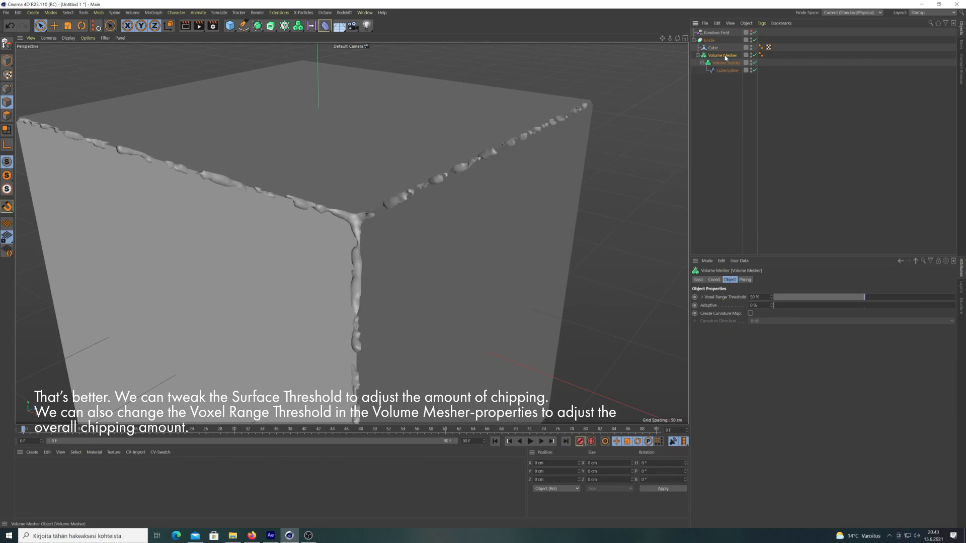
click(847, 297)
mouse_move(678, 39)
mouse_down()
mouse_move(677, 68)
mouse_move(720, 73)
mouse_move(664, 65)
mouse_move(678, 38)
mouse_up()
click(823, 297)
drag(823, 297, 853, 299)
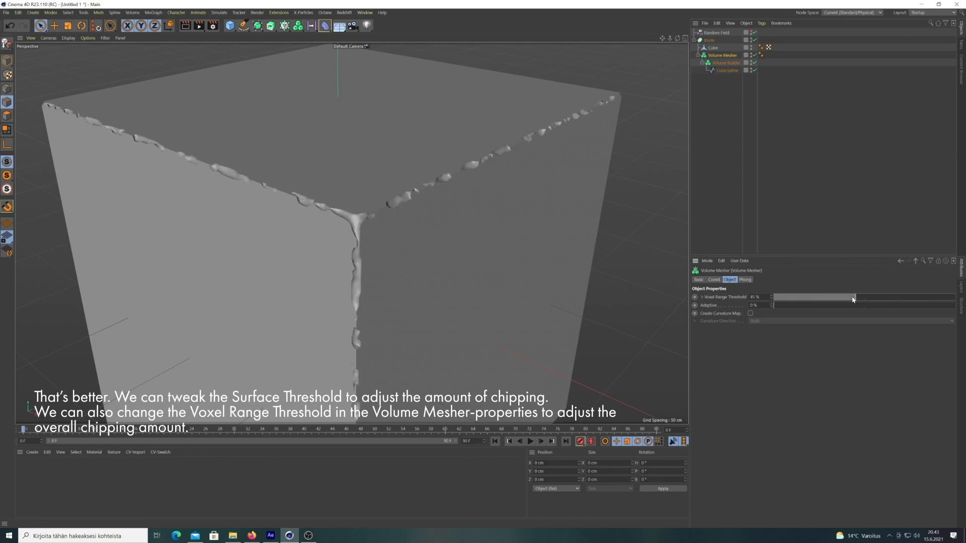
Set the Random Field's noise scale to 200 % and its seed to 123457.
click(724, 62)
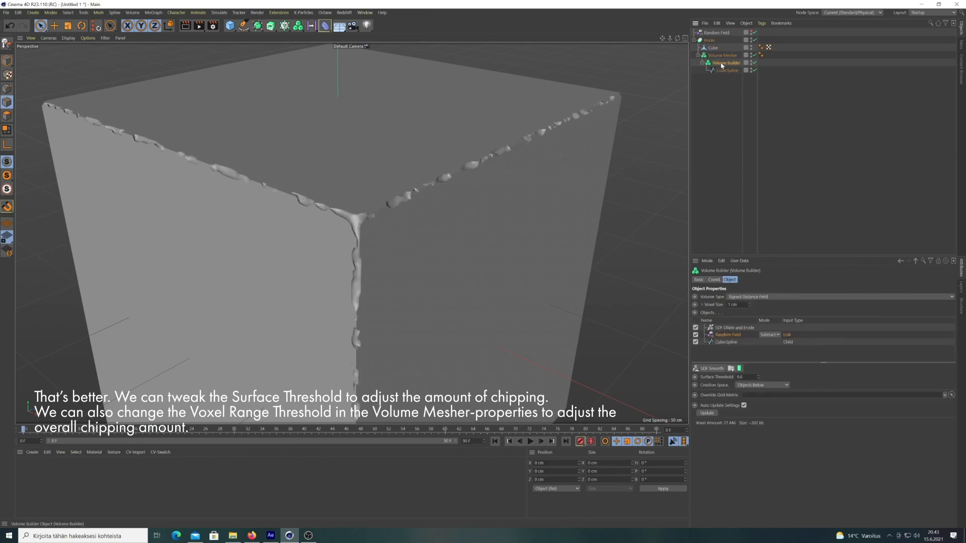
click(721, 33)
key(BackSpace)
text(200)
key(Return)
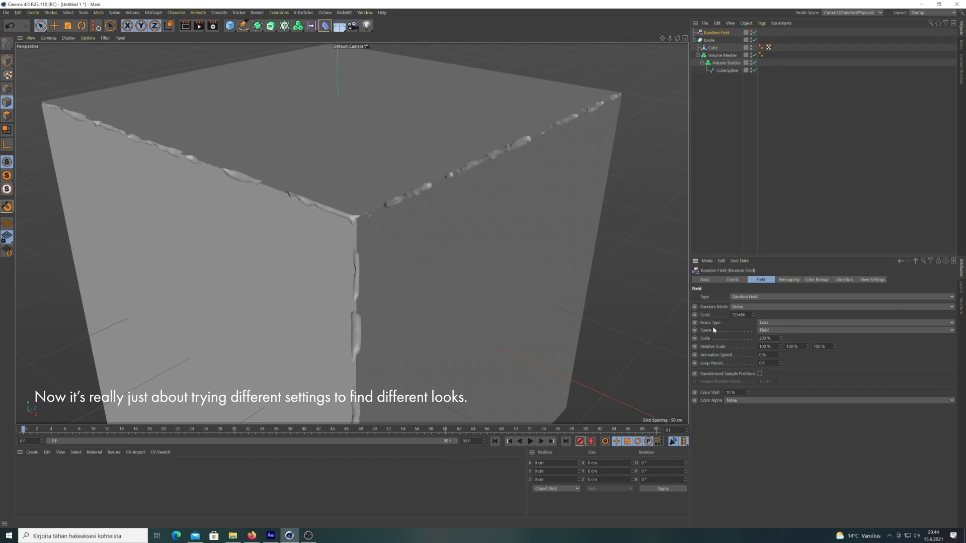
click(754, 315)
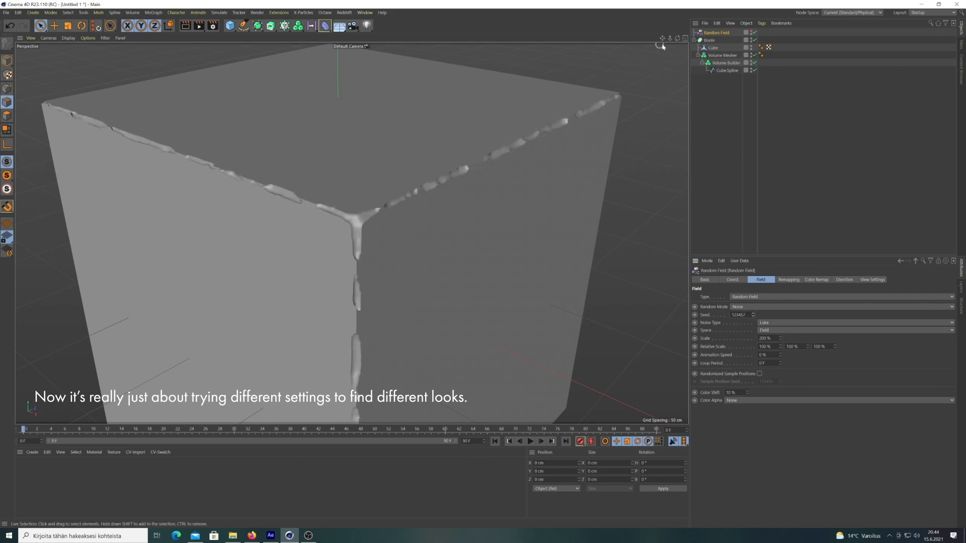
Display the model with Gouraud shading and lines to show the chip mesh along the cube's edges.
key(n)
key(b)
mouse_move(677, 39)
mouse_down()
mouse_move(634, 42)
mouse_move(669, 40)
mouse_up()
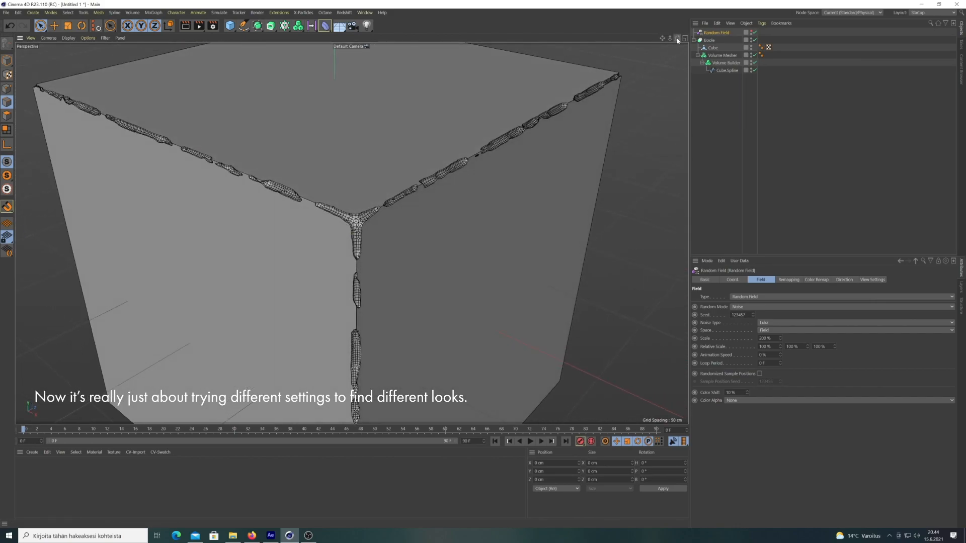
Set the Random Field entry's surface threshold to 0.7 in the Volume Builder.
click(727, 64)
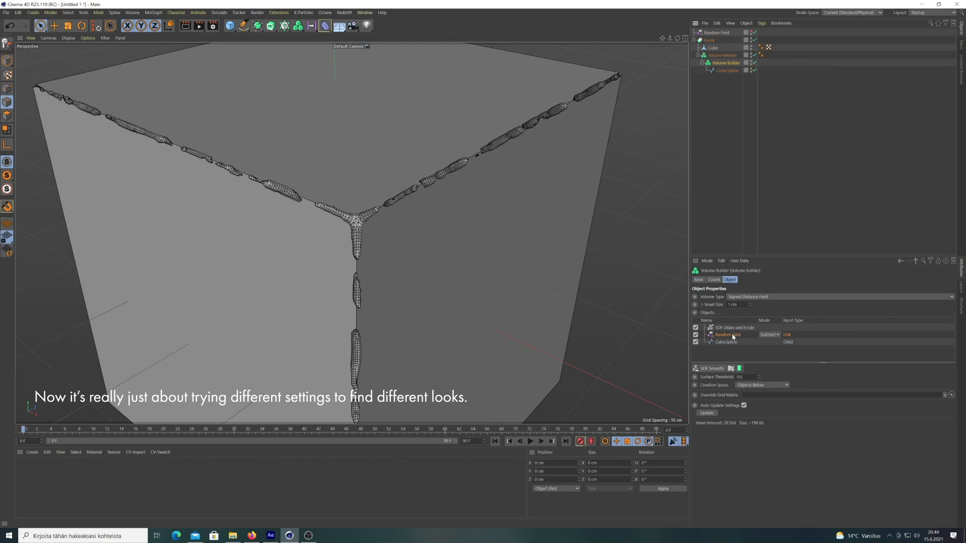
click(742, 377)
text(7)
key(Return)
Lower the Volume Mesher's voxel range threshold to 36 % and clear the object selection.
click(722, 55)
click(839, 300)
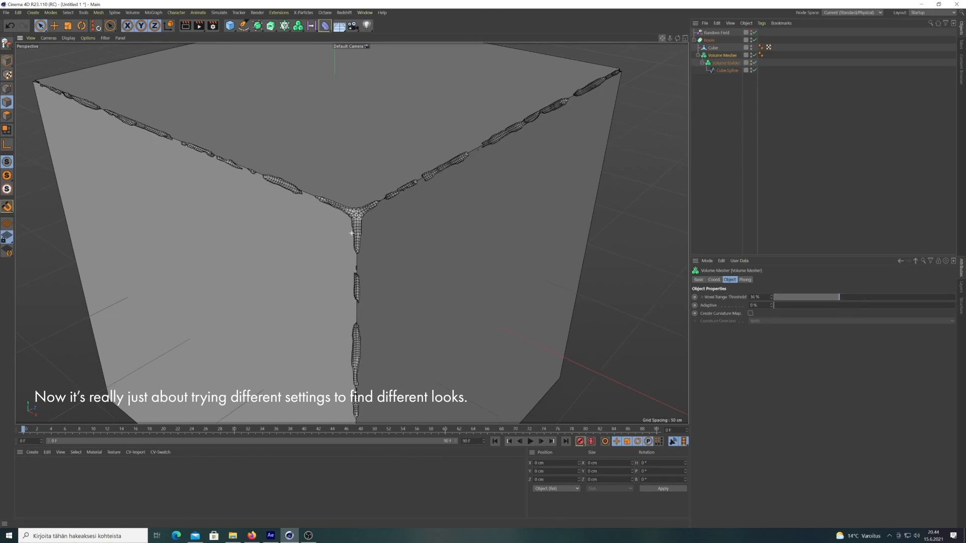
click(720, 98)
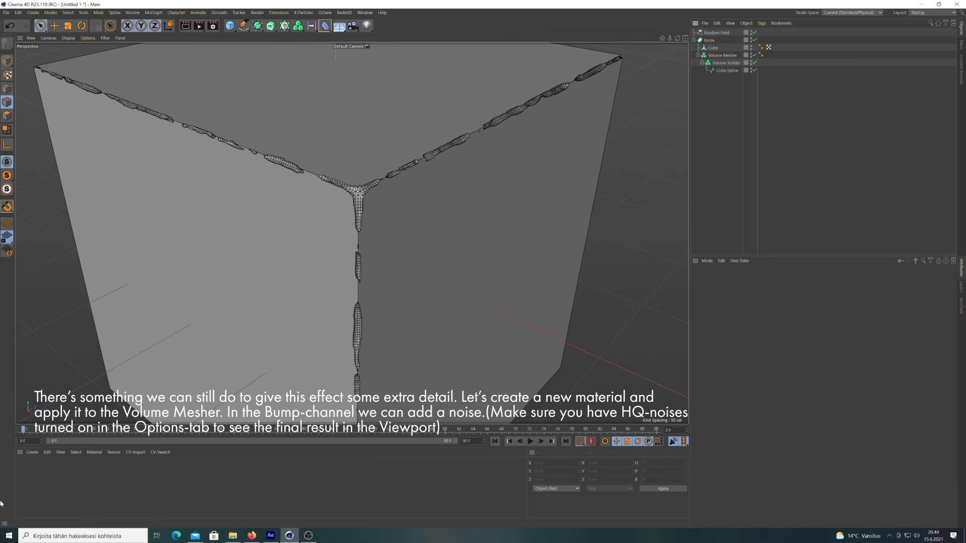
Create a new material and apply it to the Volume Mesher, with the viewport in Gouraud shading without lines.
double_click(33, 472)
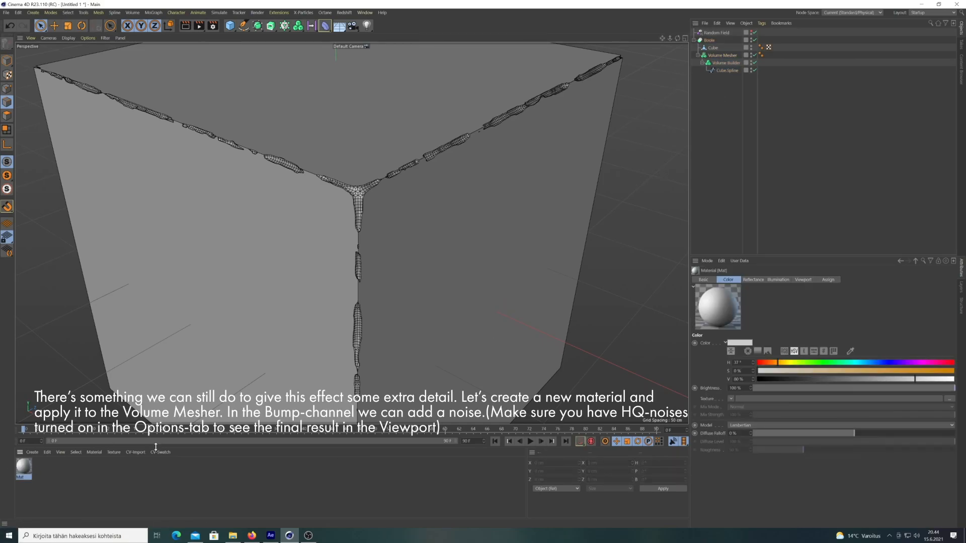
key(n)
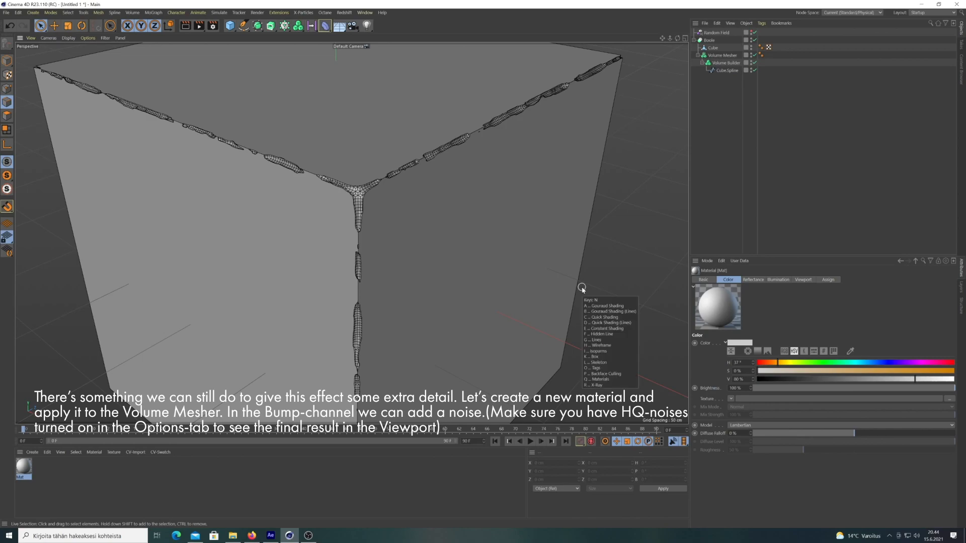
key(a)
drag(27, 472, 720, 56)
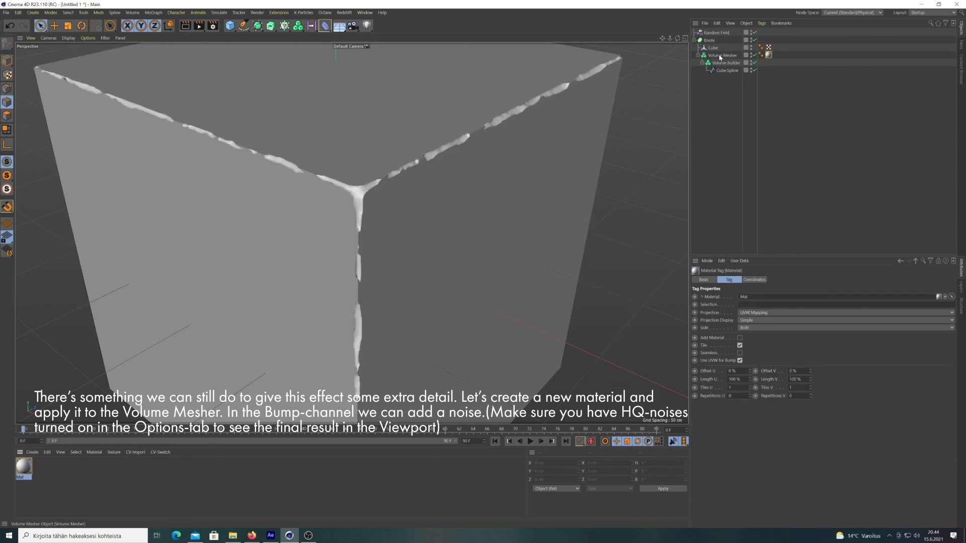
Give the material a tan colour with 29 % saturation and 63 % value, keeping its editor clear of the chipped edges.
double_click(24, 467)
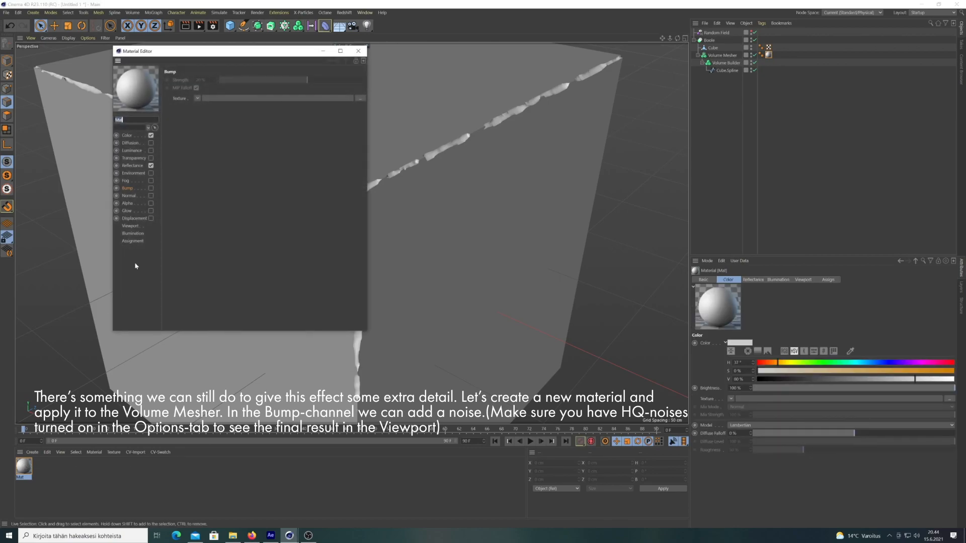
click(134, 135)
drag(285, 108, 269, 108)
drag(332, 116, 315, 114)
drag(278, 55, 734, 109)
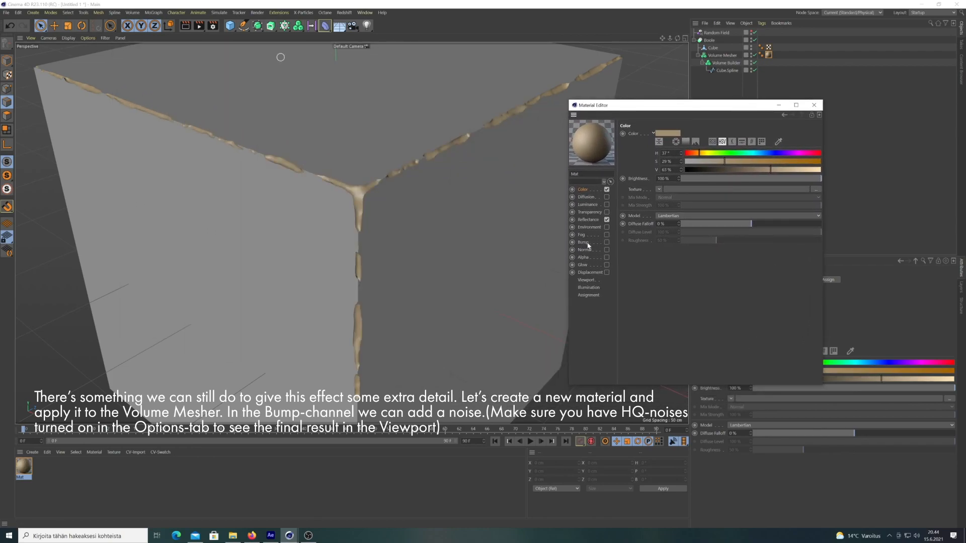
Enable the material's Bump channel and load a Noise shader as its texture.
click(607, 242)
click(654, 152)
click(672, 249)
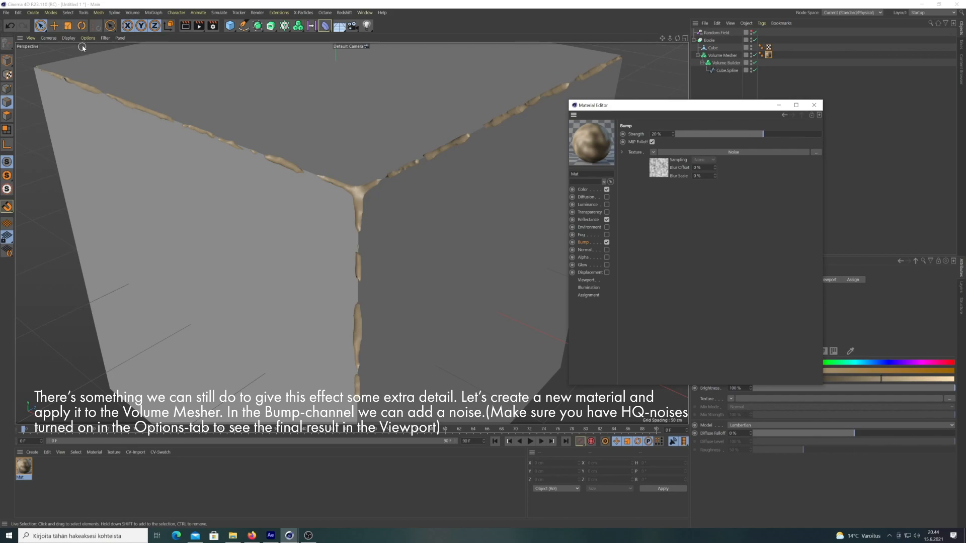
Turn on HQ Noises for the viewport display.
click(105, 38)
mouse_move(88, 38)
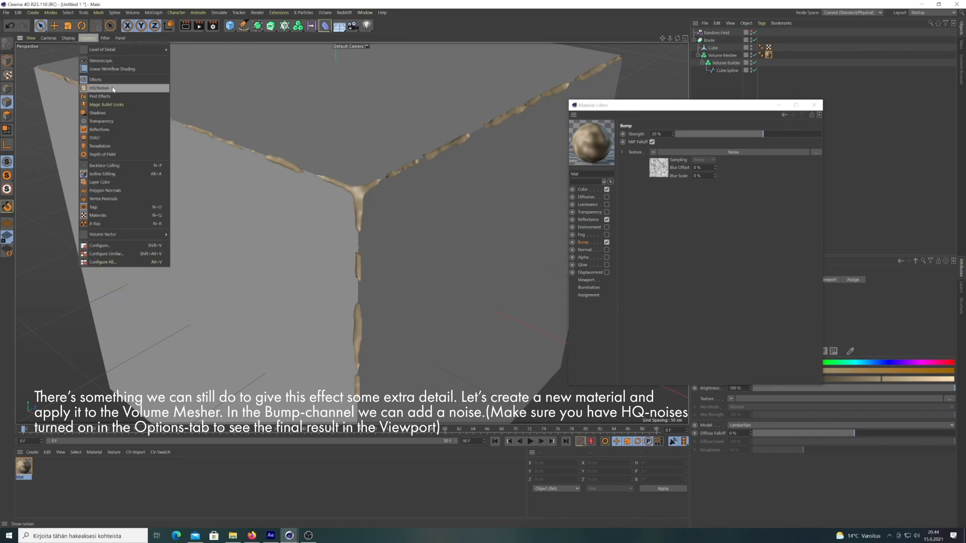
click(101, 88)
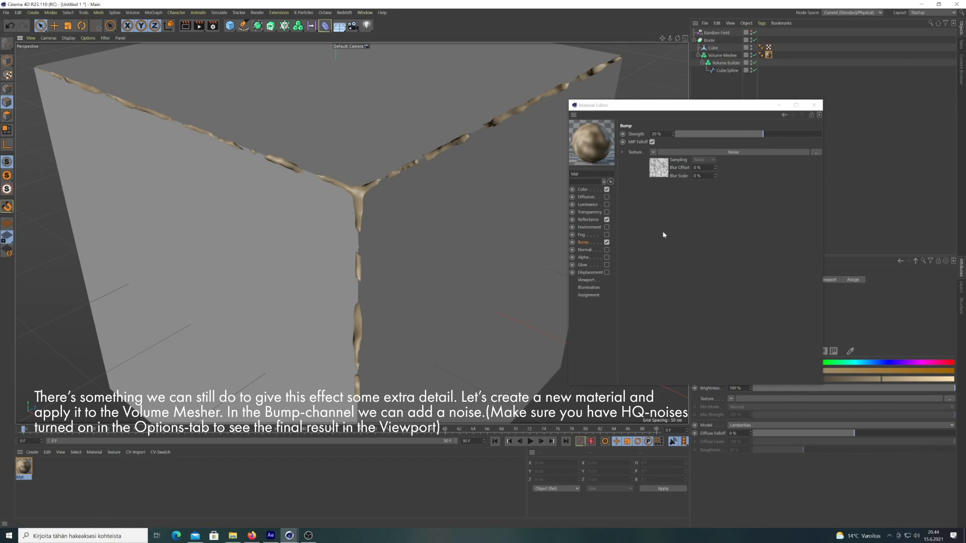
Change the bump Noise shader's noise type to Poxo.
click(735, 152)
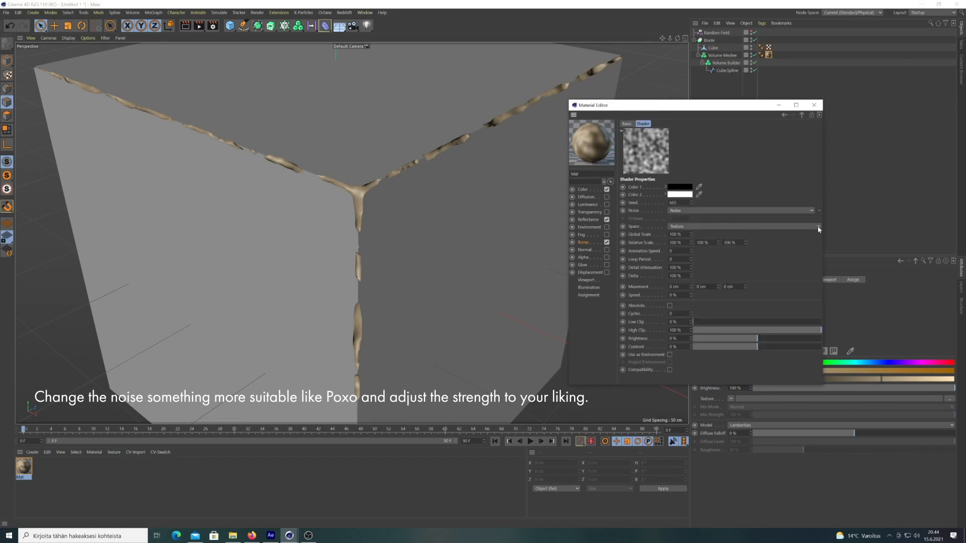
click(820, 212)
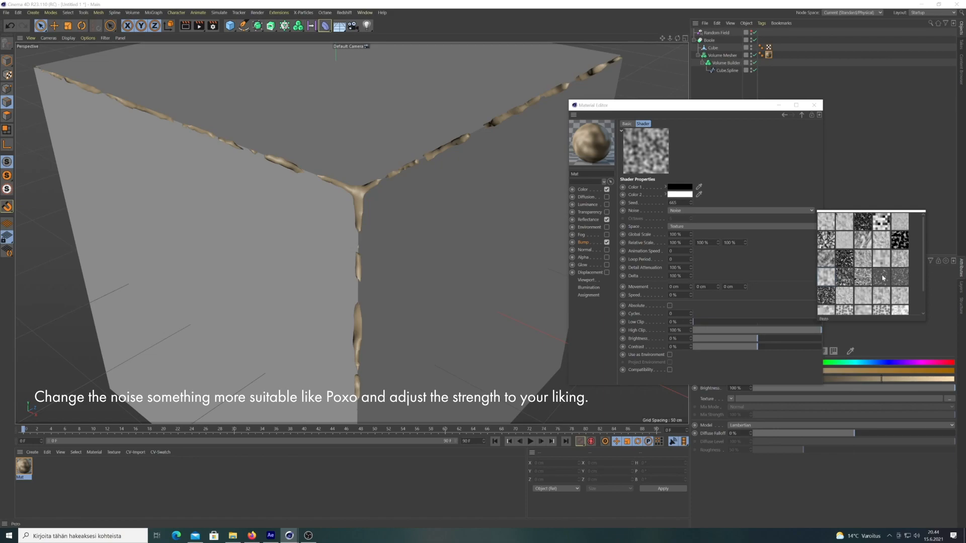
click(900, 279)
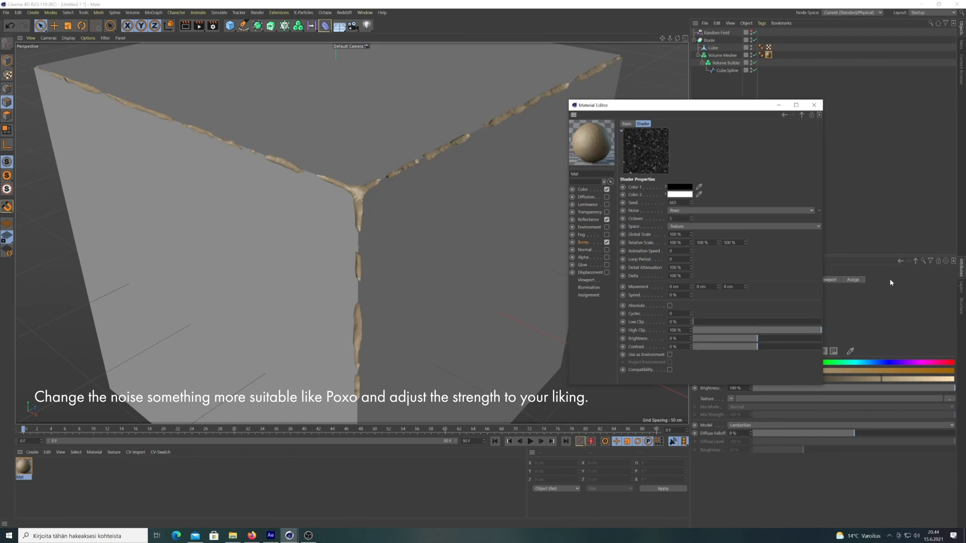
Set the material's bump strength to 50 %, close the material editor and inspect the chipped edges.
click(784, 115)
drag(662, 134, 615, 126)
text(50)
key(Return)
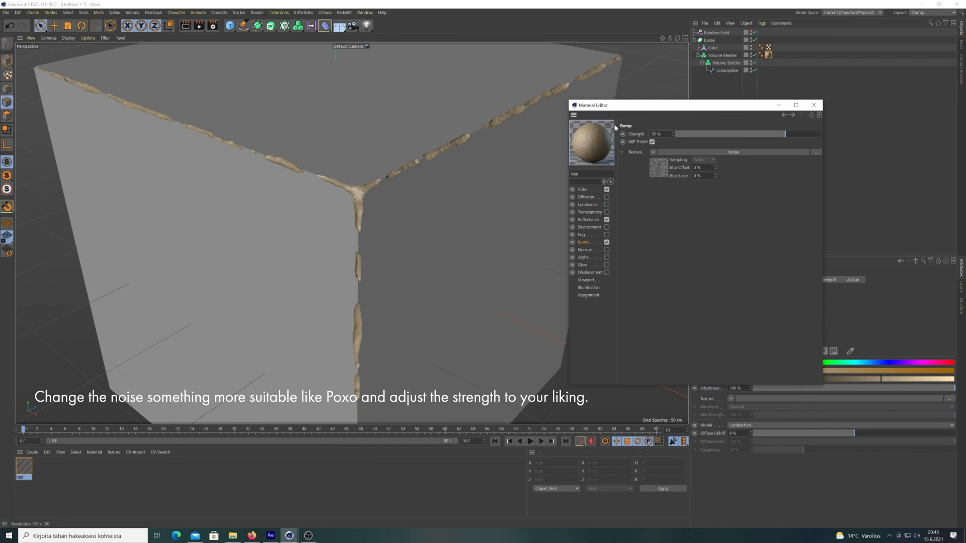
click(814, 104)
drag(677, 38, 639, 43)
alt+drag(352, 233, 322, 232)
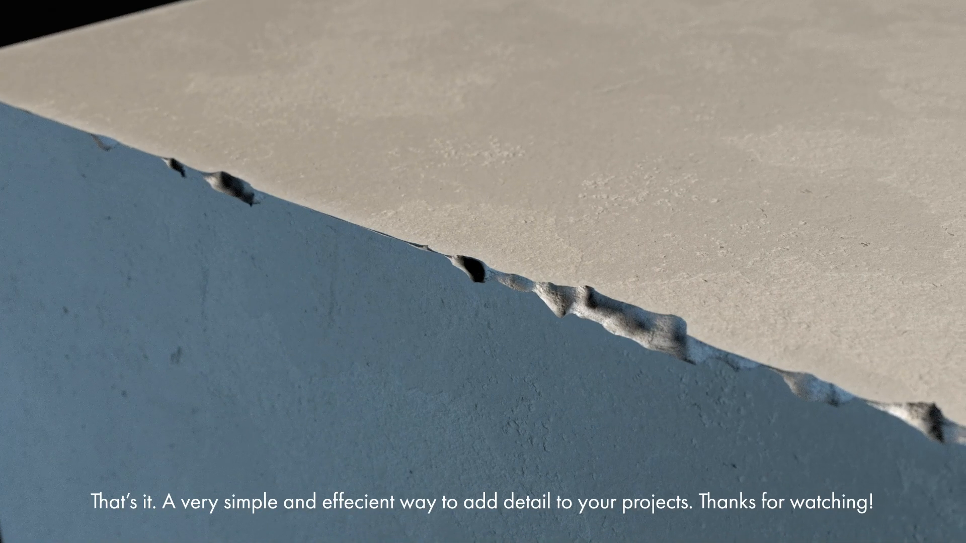